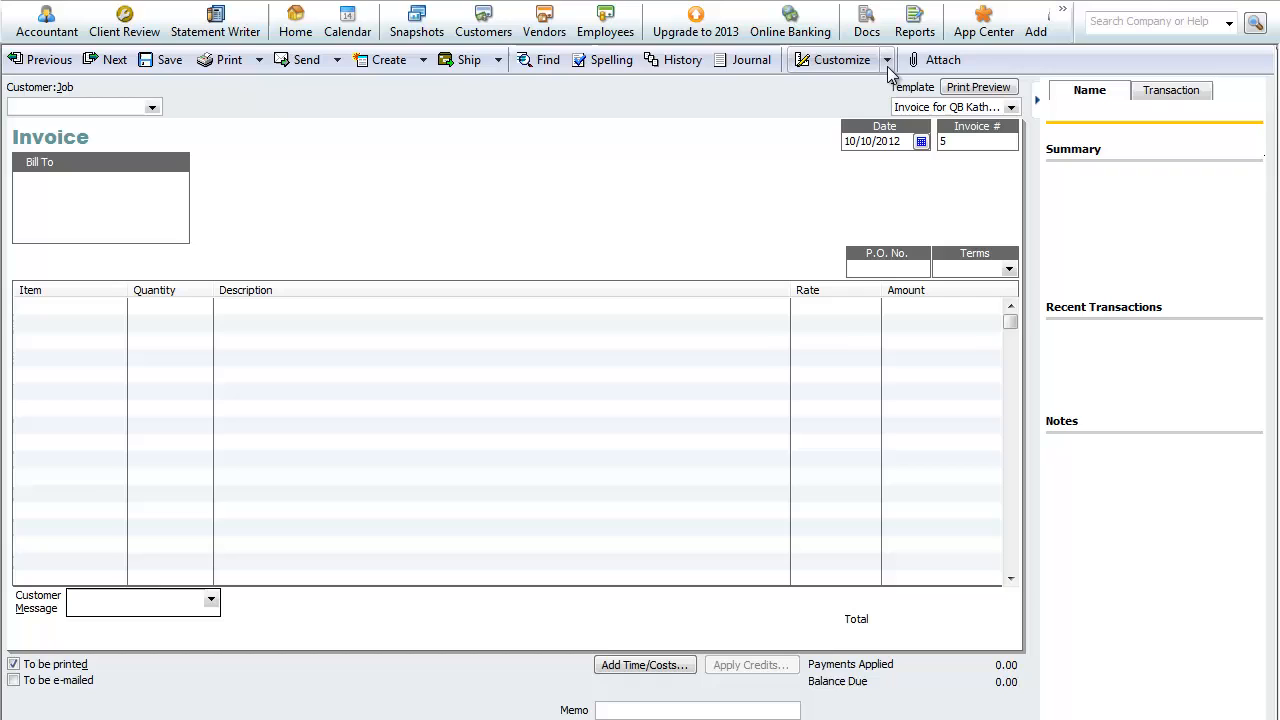
# Reach the invoice template's data layout settings via Customize Design and Layout
pyautogui.click(887, 66)
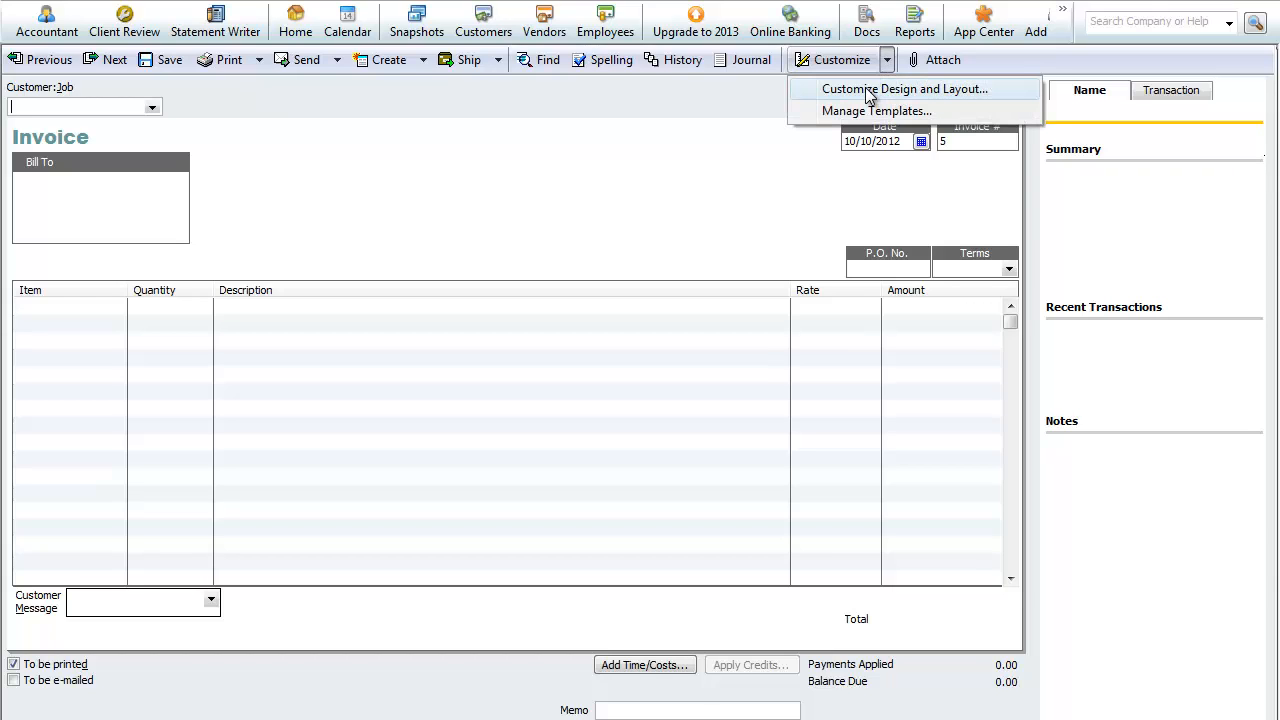
pyautogui.click(870, 92)
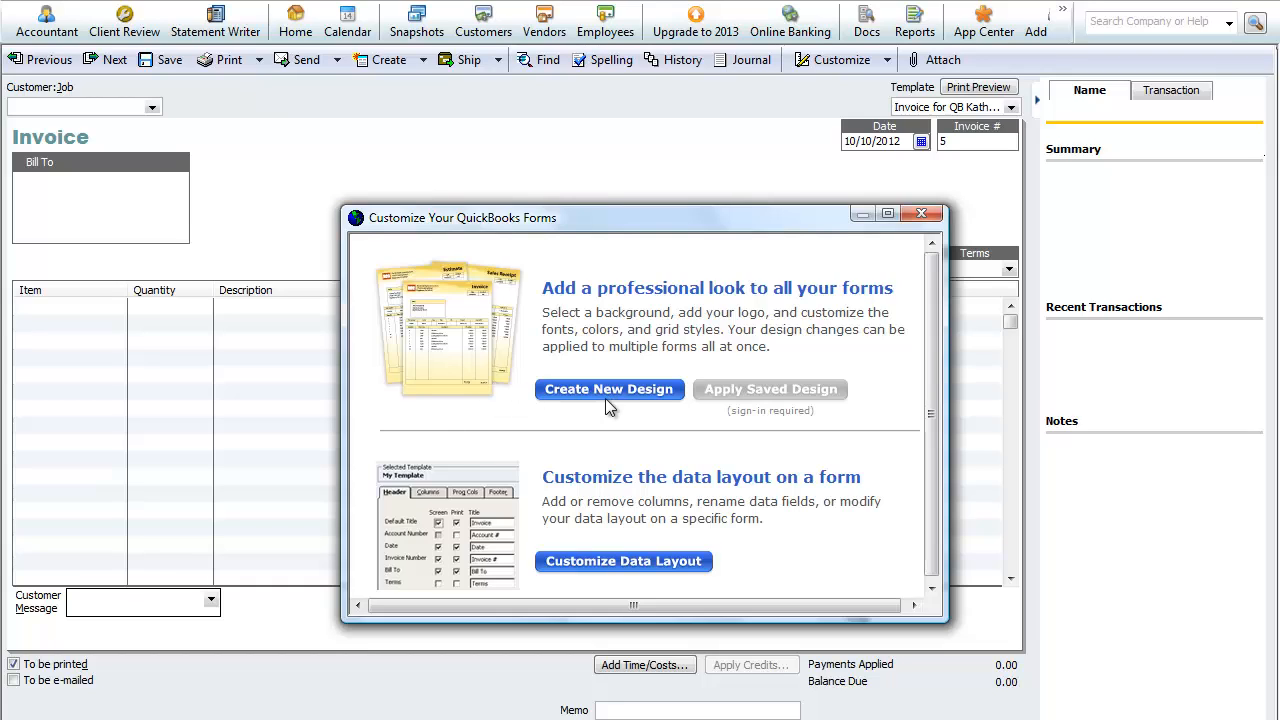
pyautogui.click(618, 562)
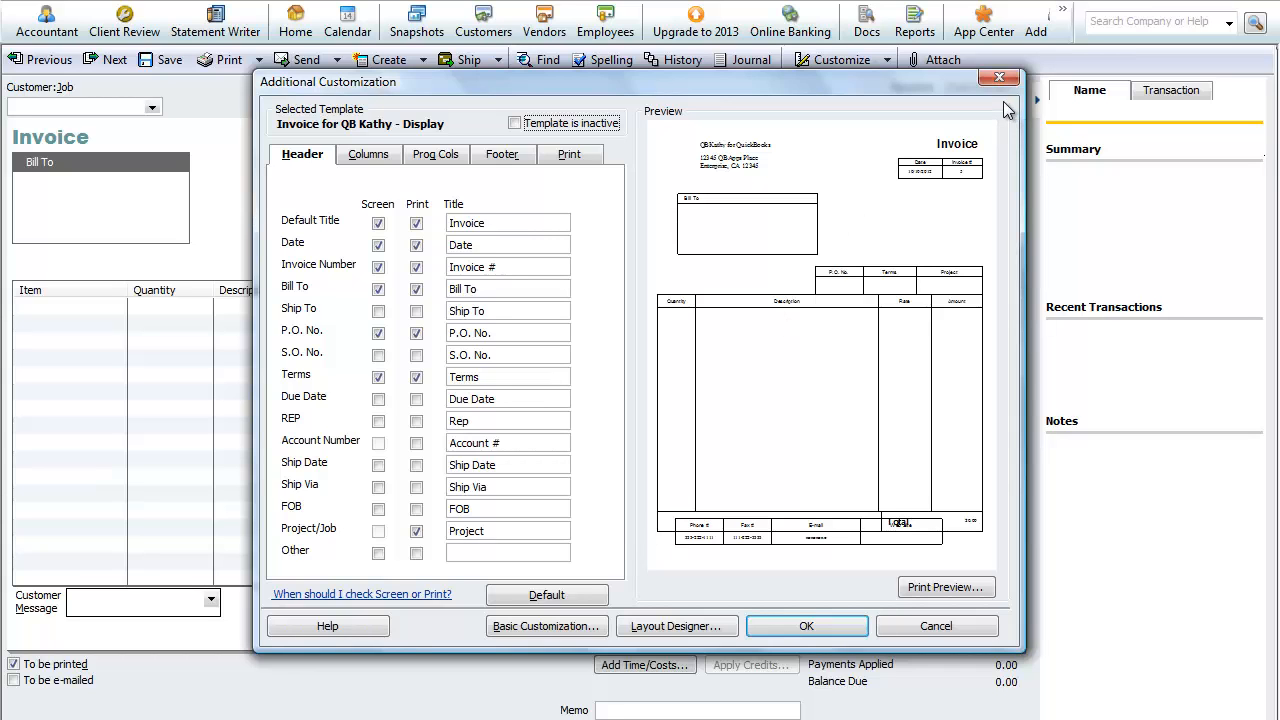
# Show the Print Preview of the customized invoice from Additional Customization
pyautogui.click(946, 587)
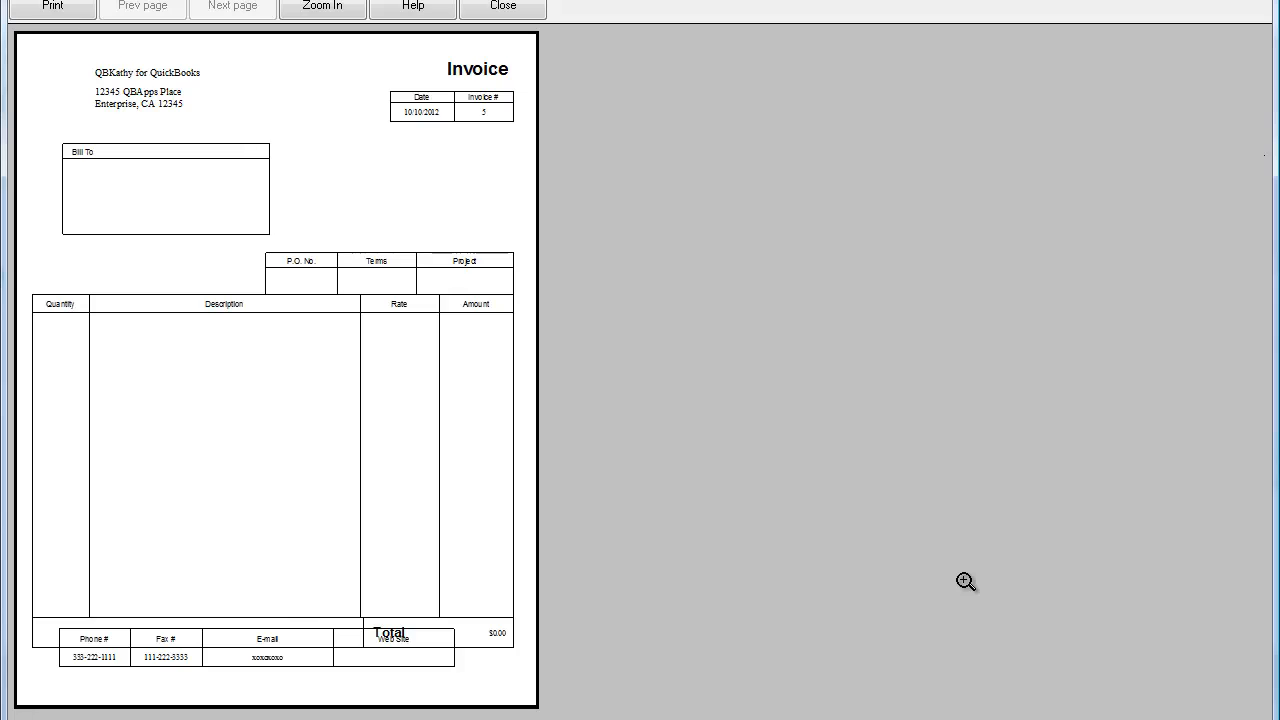